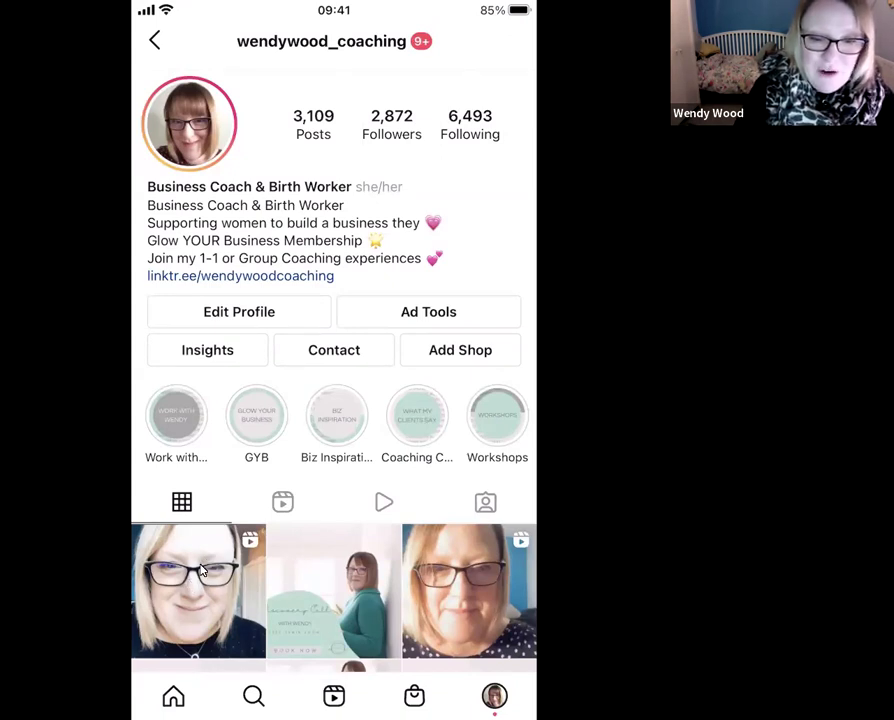
Open the newest reel in the profile's post grid and start a remix of it.
scroll(212, 565, "down", 3)
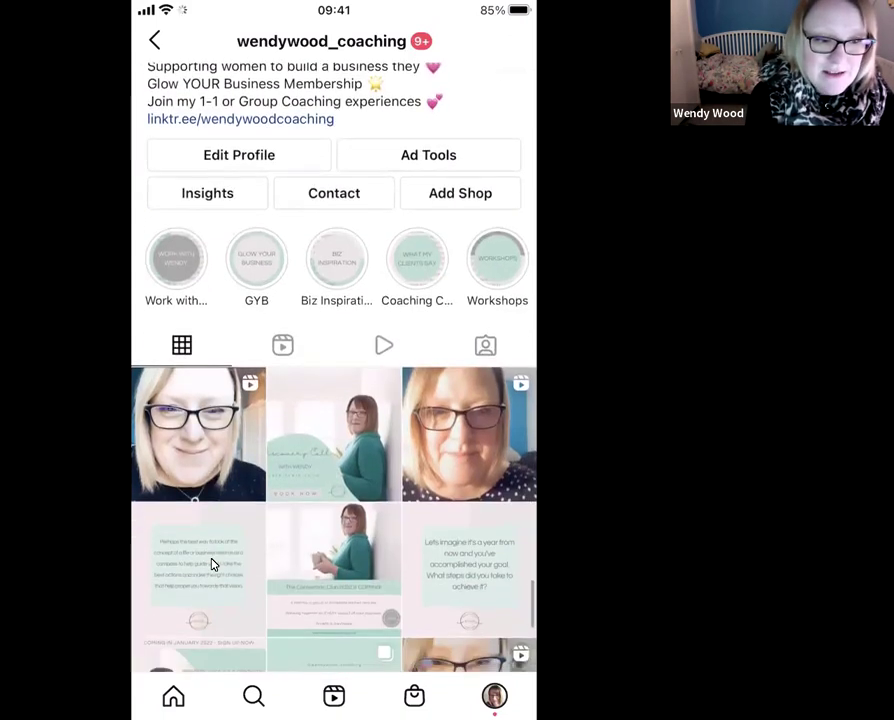
left_click(210, 448)
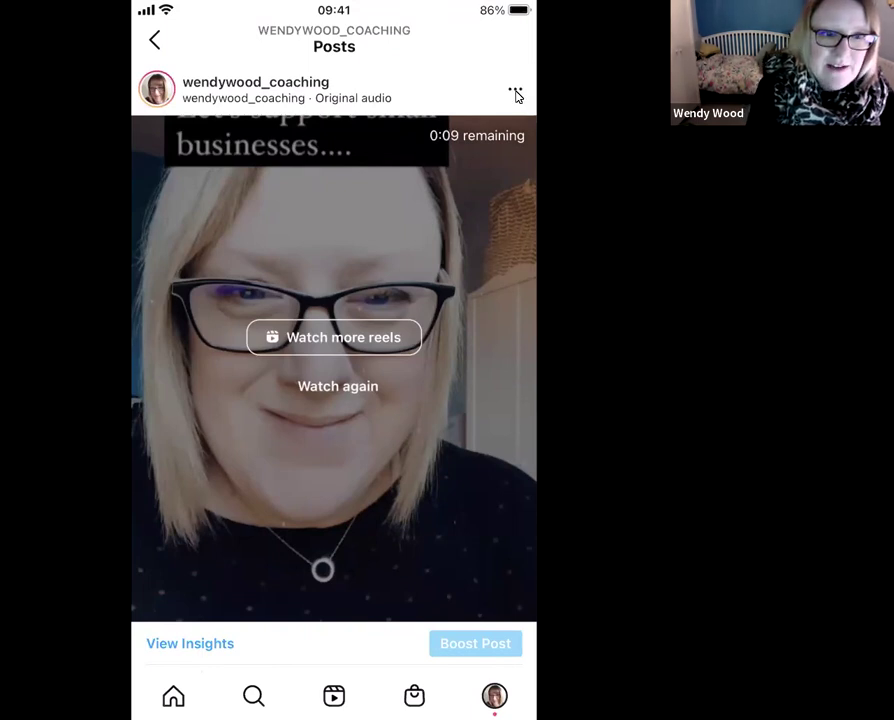
left_click(515, 93)
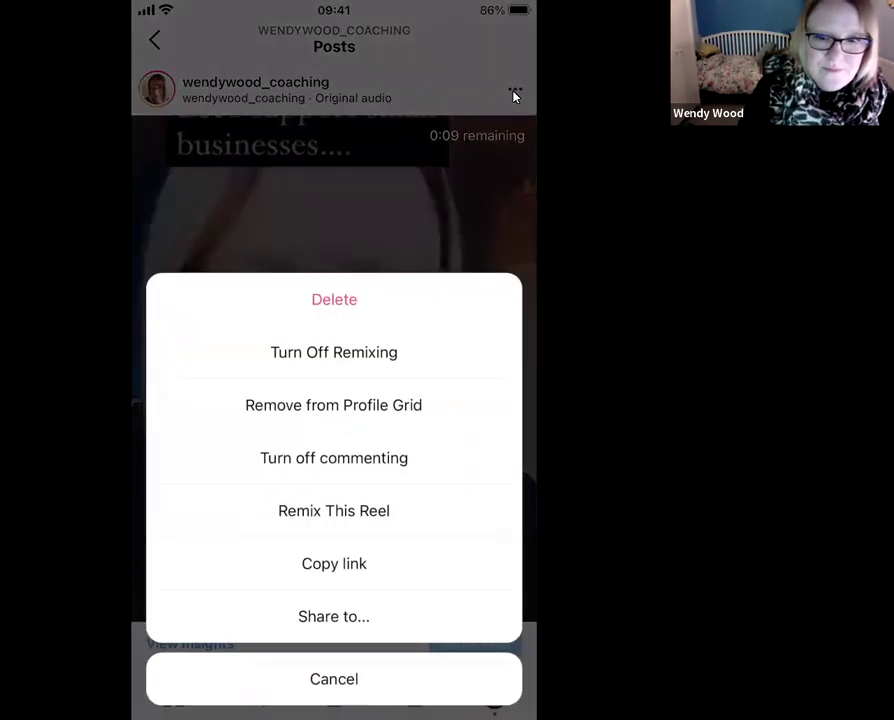
left_click(358, 514)
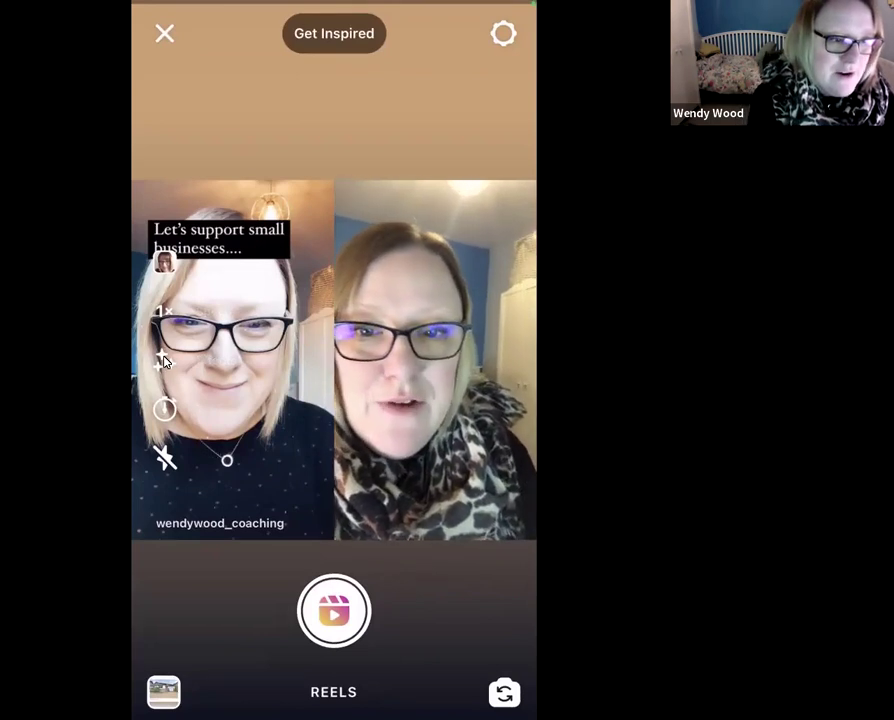
Apply the Golden Glow effect to the remix camera and record a take beside the original reel.
left_click(164, 360)
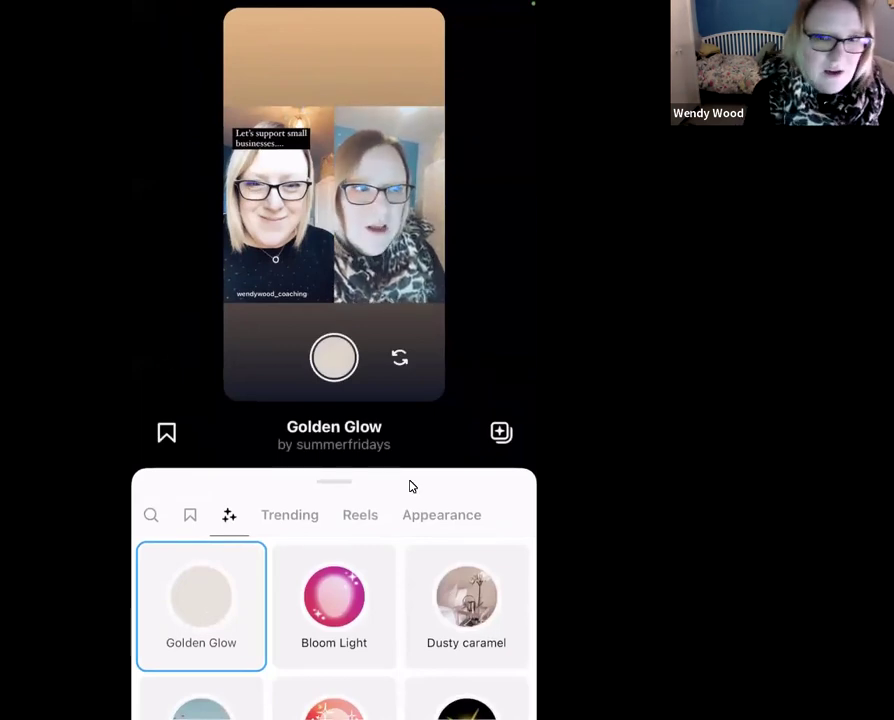
left_click(333, 366)
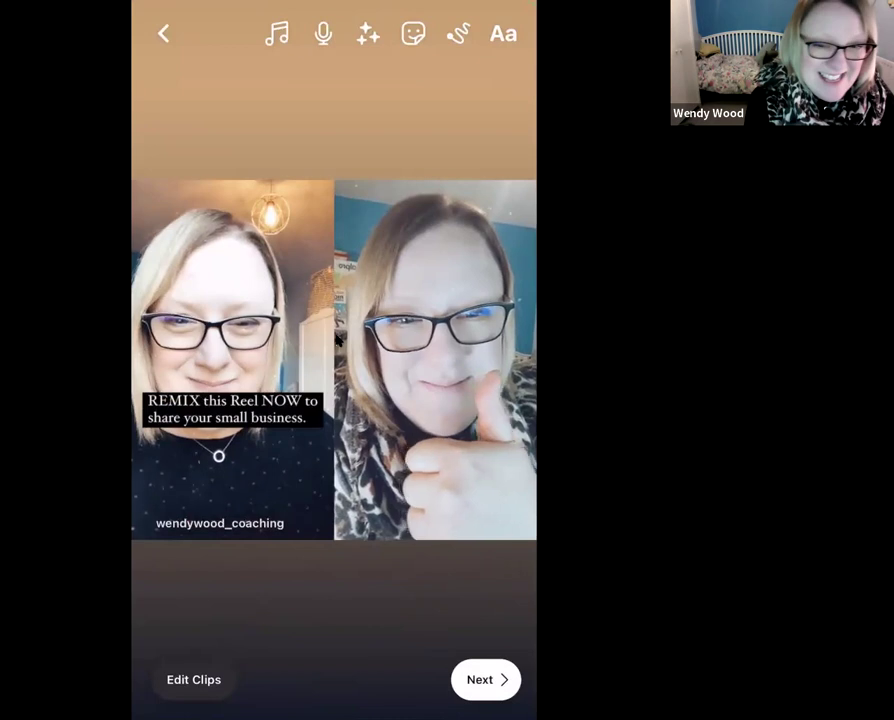
Delete the recorded clip from the remix and return to the camera.
left_click(193, 680)
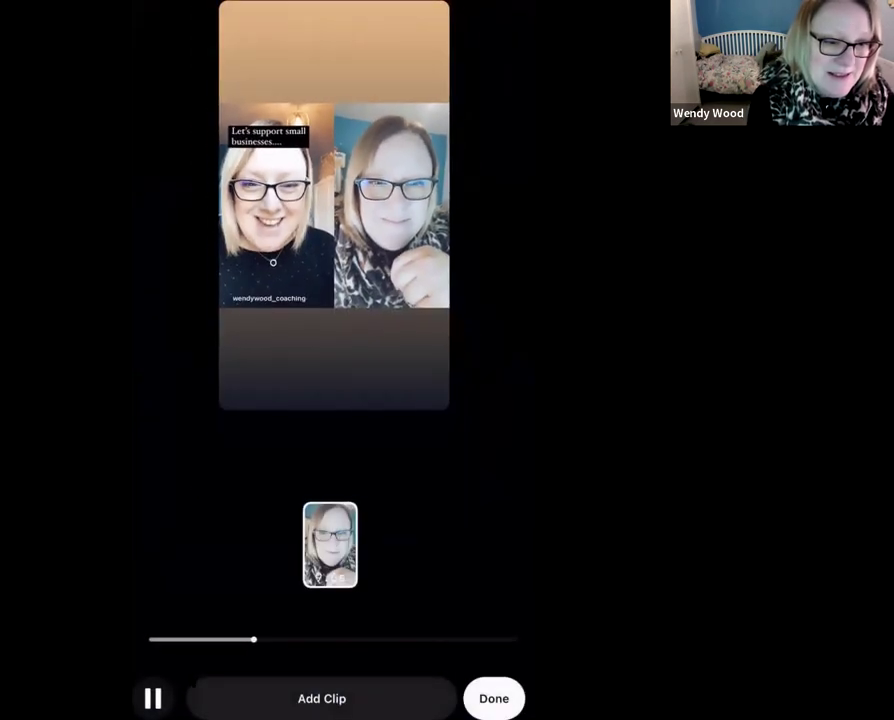
left_click(334, 535)
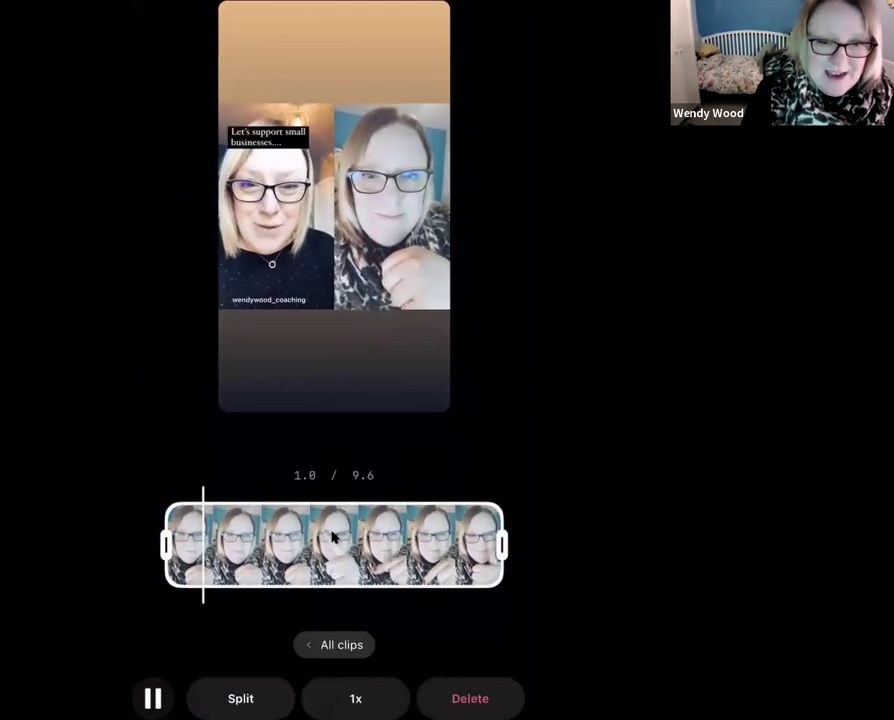
left_click(470, 698)
left_click(334, 398)
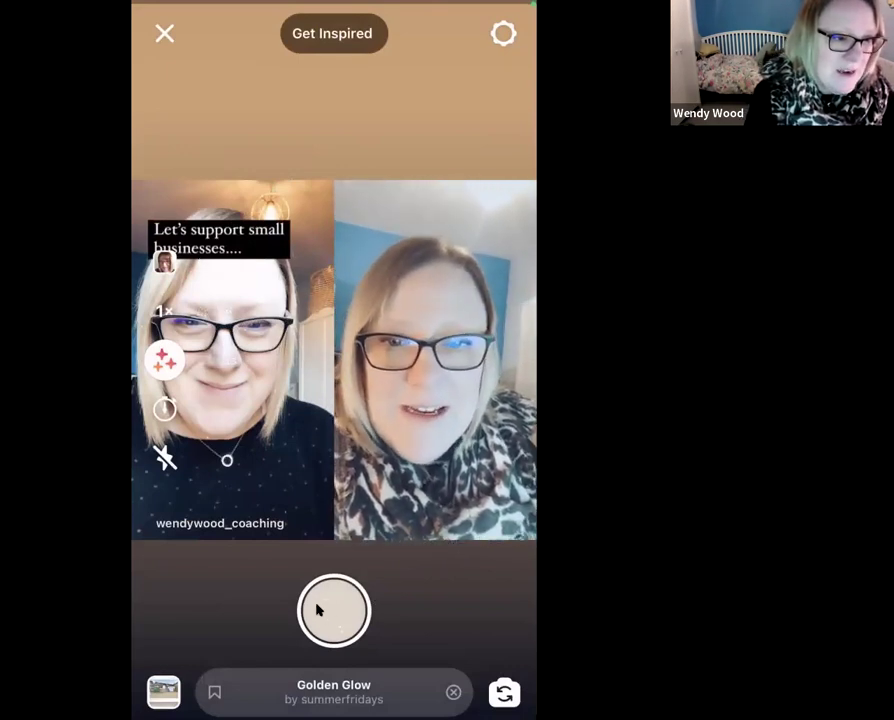
Turn on the recording timer and record a new take of the remix.
left_click(164, 408)
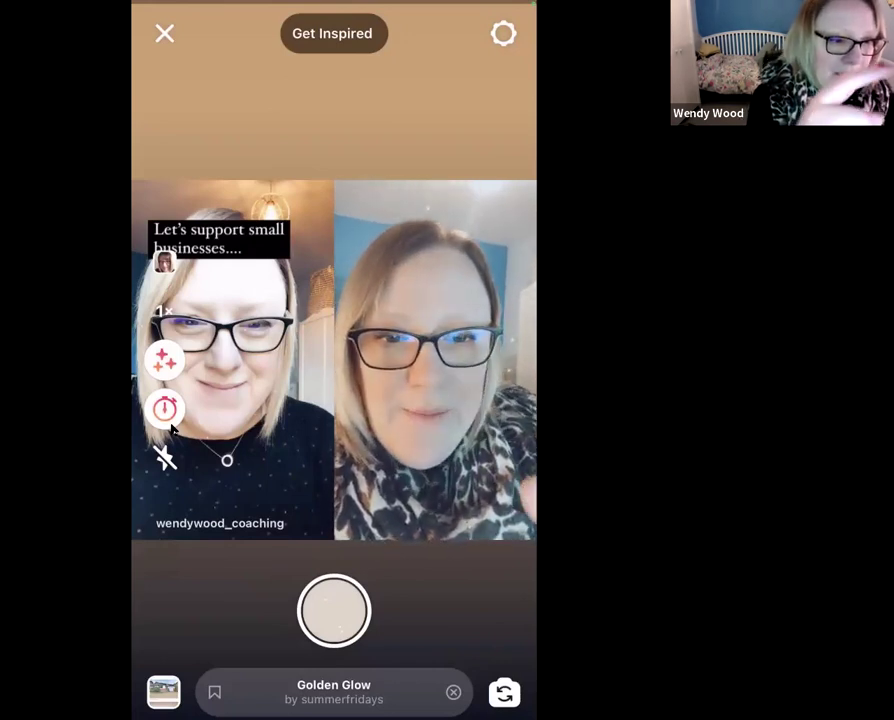
left_click(171, 426)
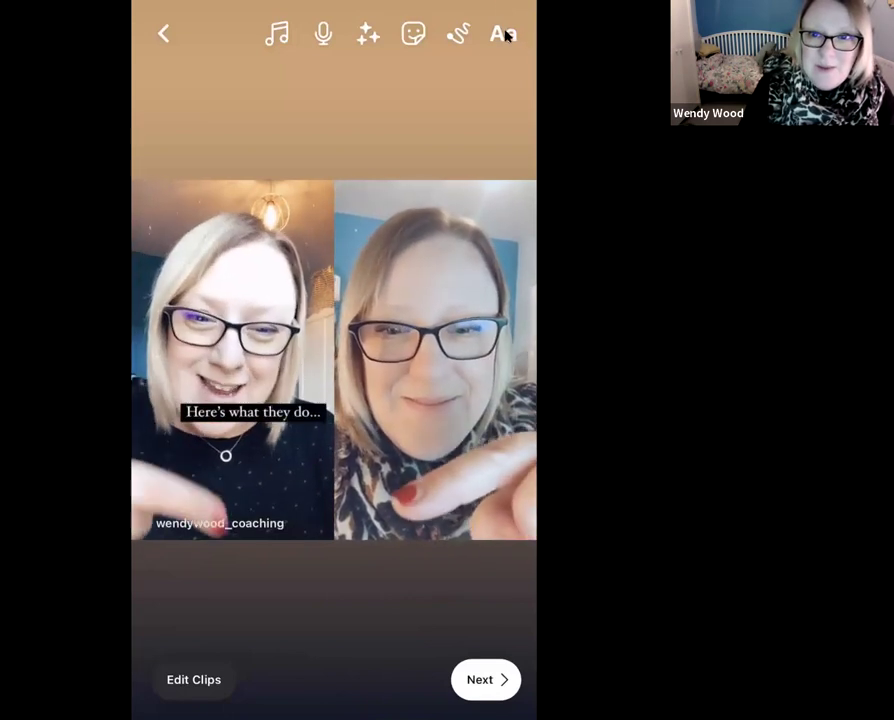
Add a text overlay with the coaching business's name and place it, scaled down, over the newly recorded half of the remix.
left_click(505, 35)
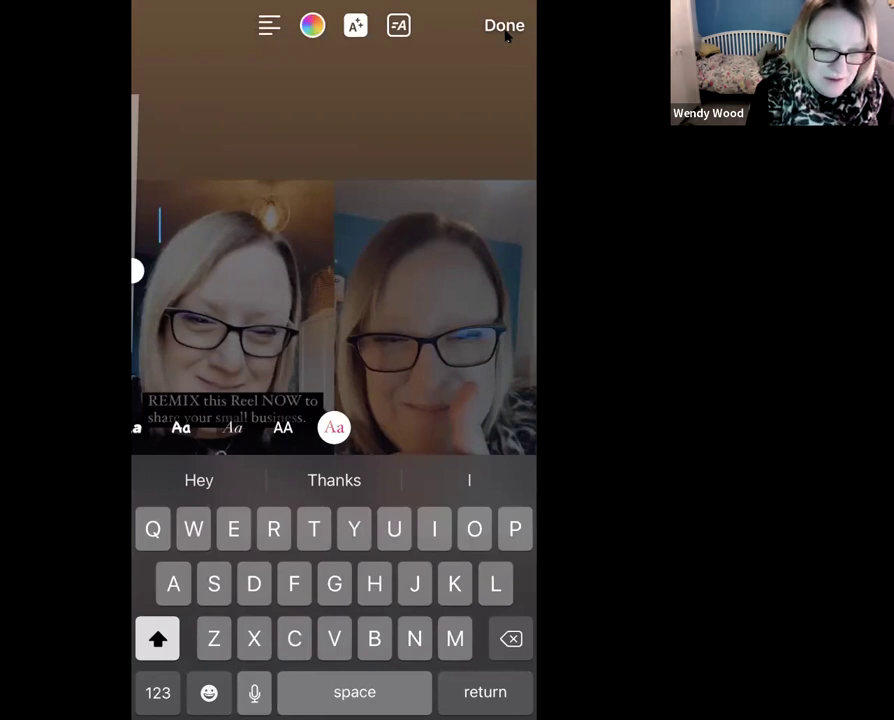
type("Wend")
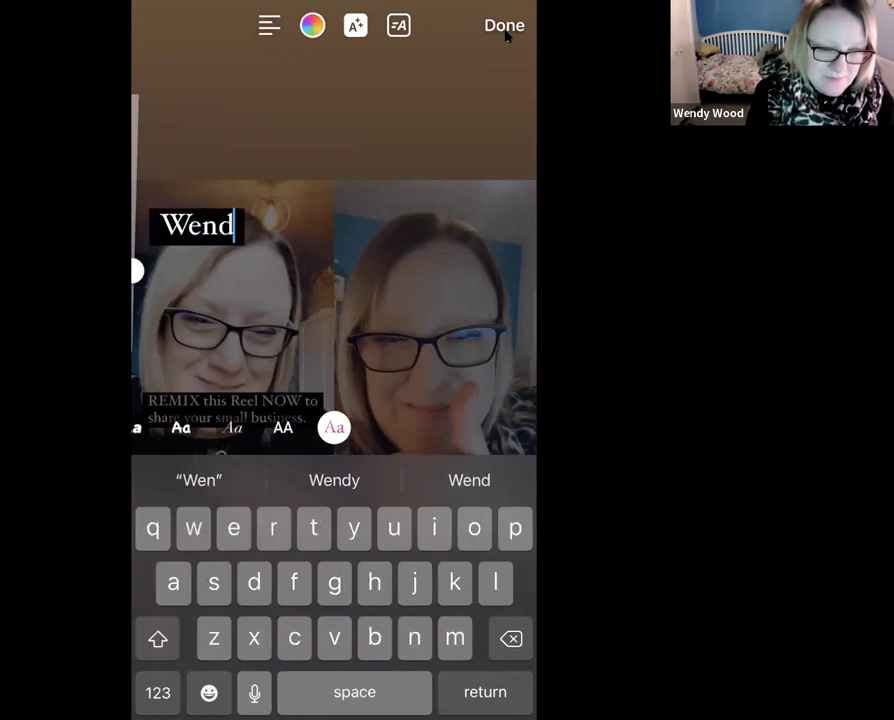
type("y Wood")
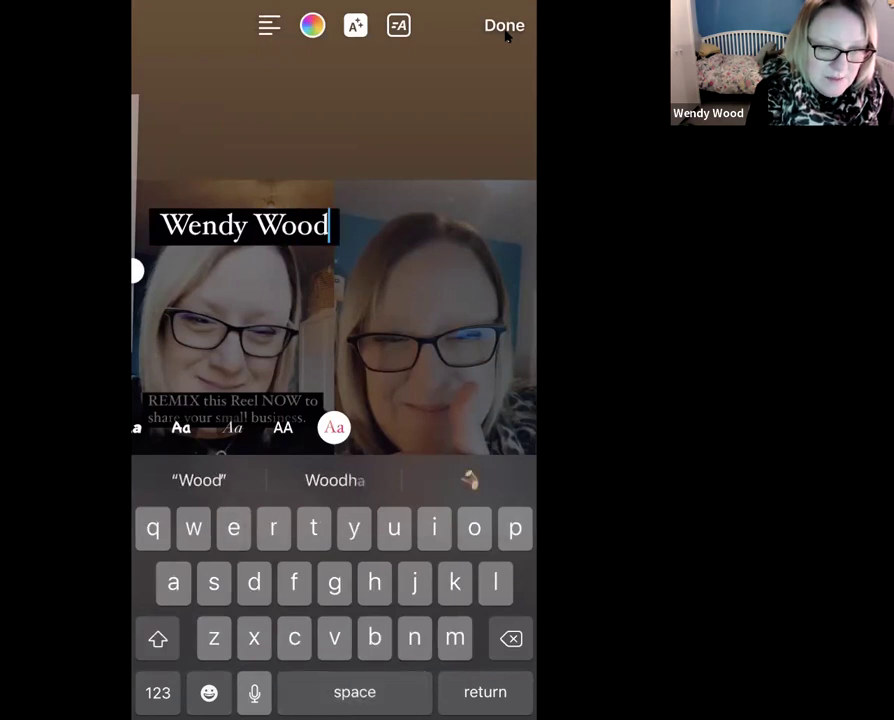
type(" Coaching")
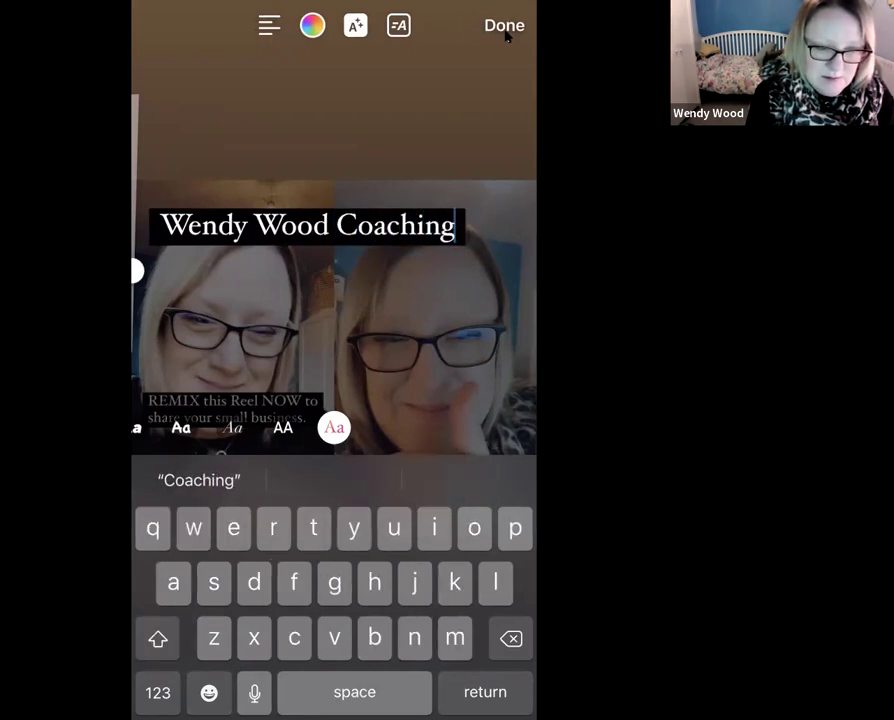
left_click(506, 36)
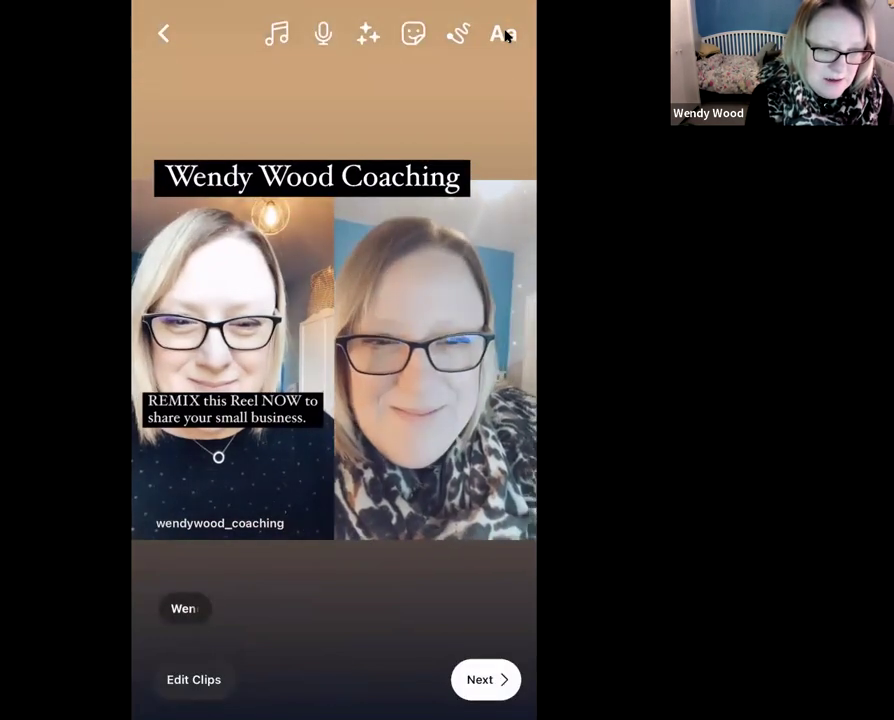
left_click_drag(312, 176, 414, 237)
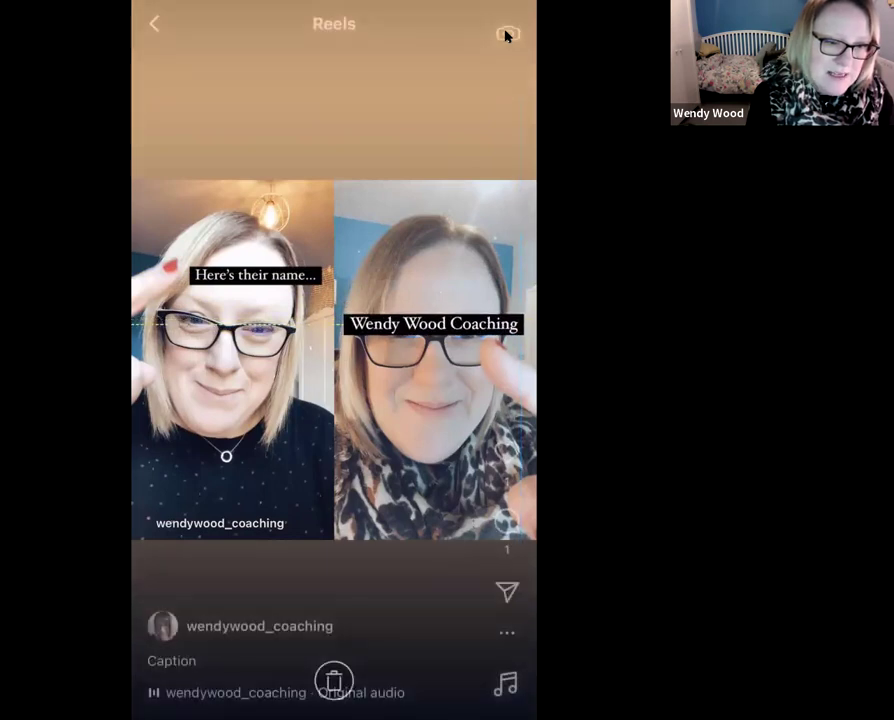
Add the text overlay "Support women to grow a business they love..." and place it below the business name.
left_click(506, 36)
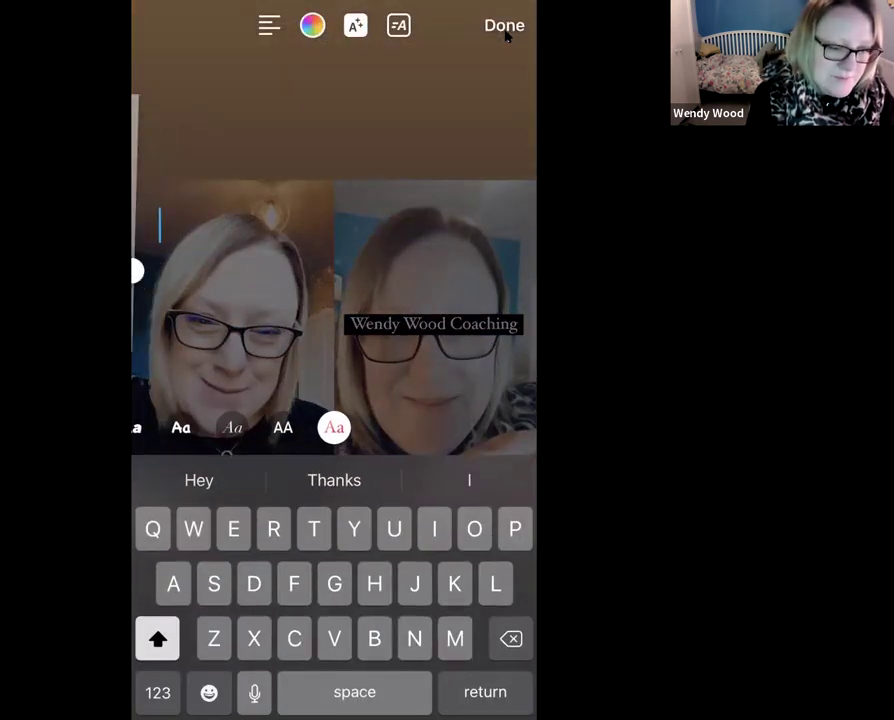
type("Supportb")
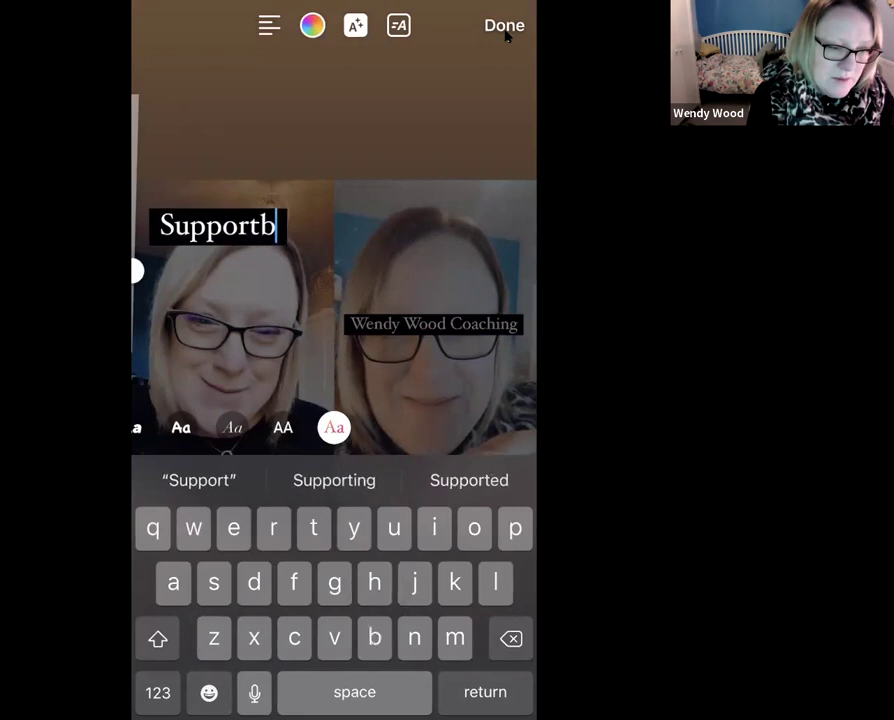
type("l")
key("BackSpace")
key("BackSpace")
type("wonen")
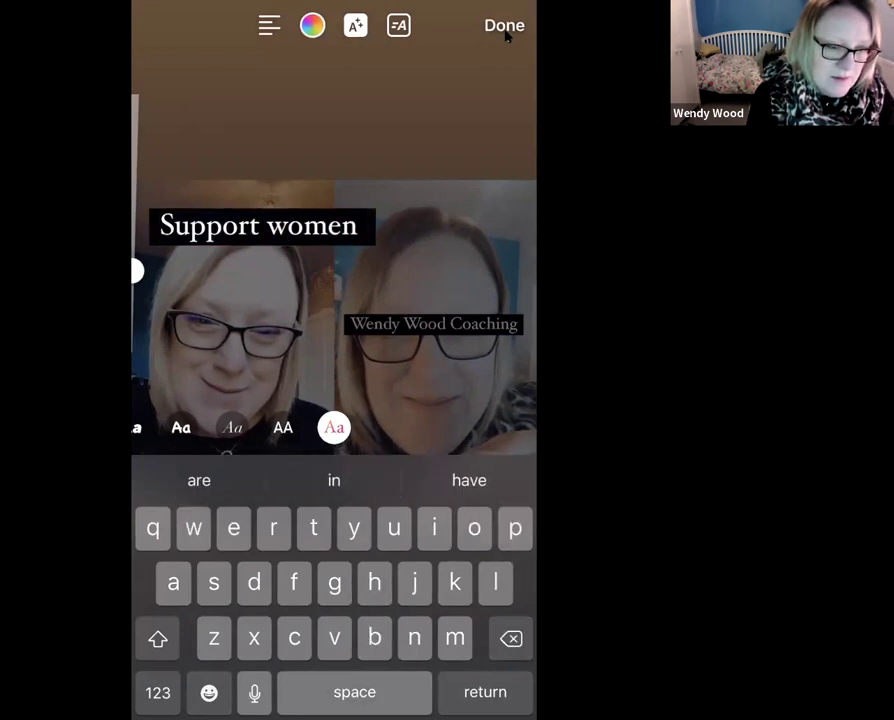
type(" to ")
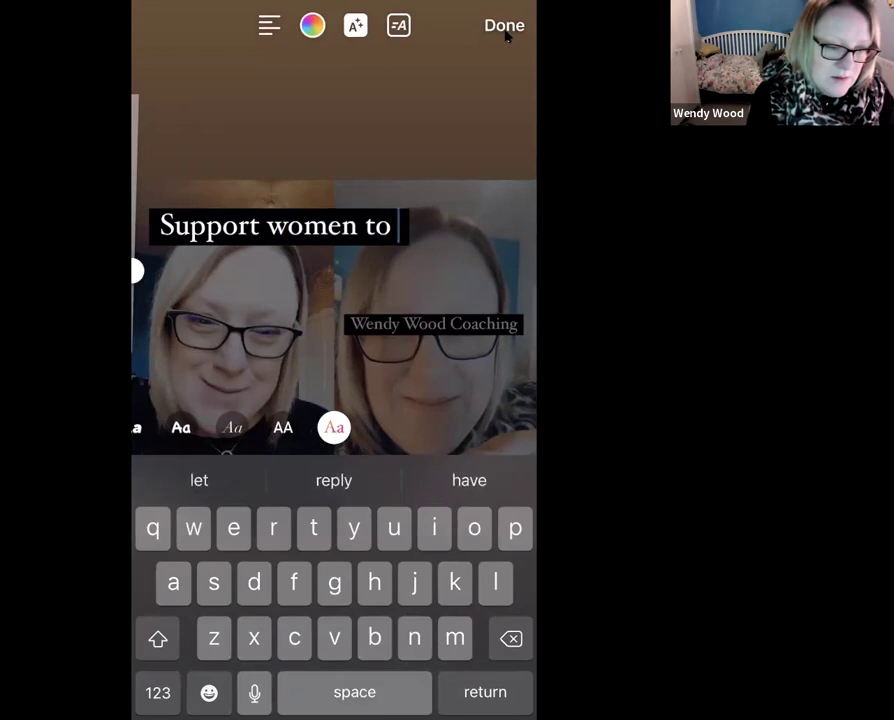
type("grow a business ")
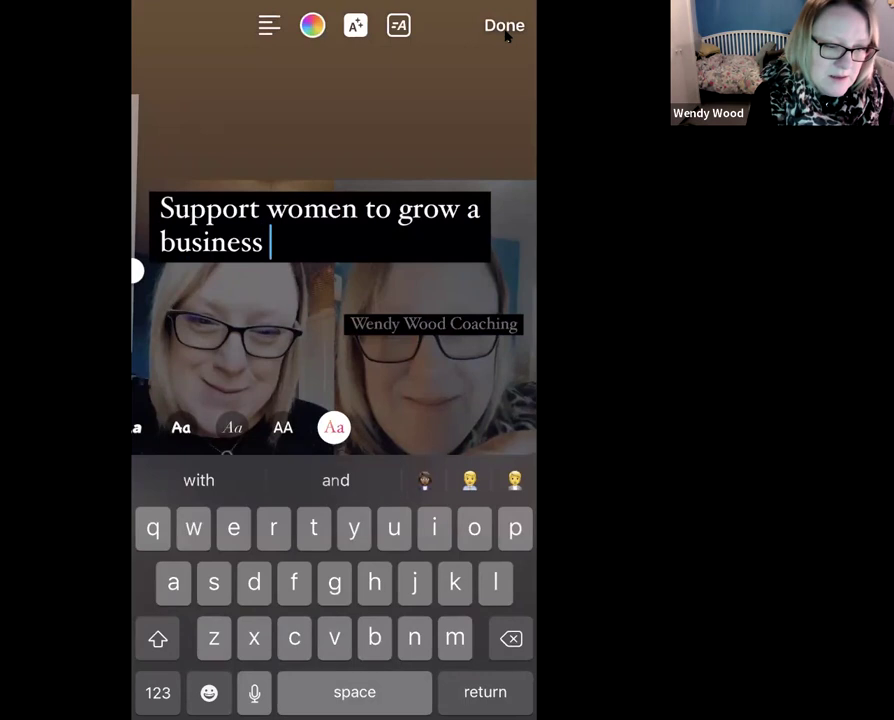
type("they love…")
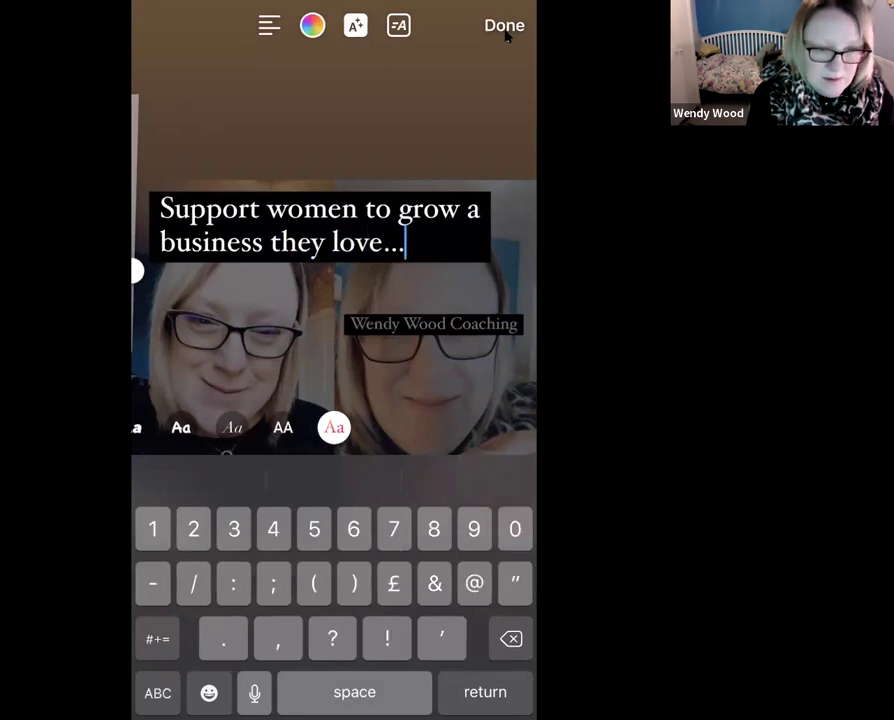
type("...")
left_click(504, 28)
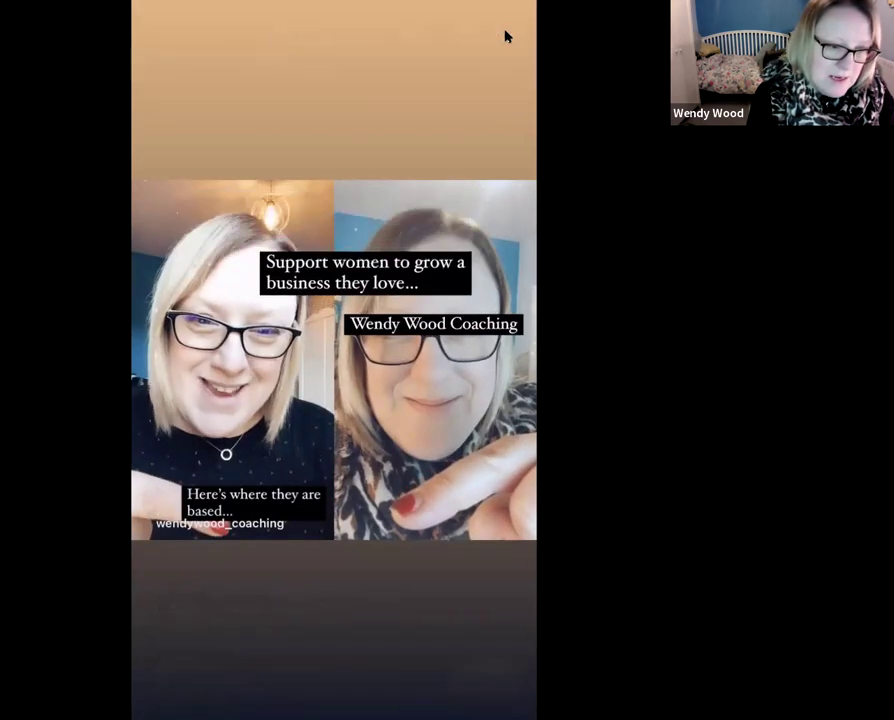
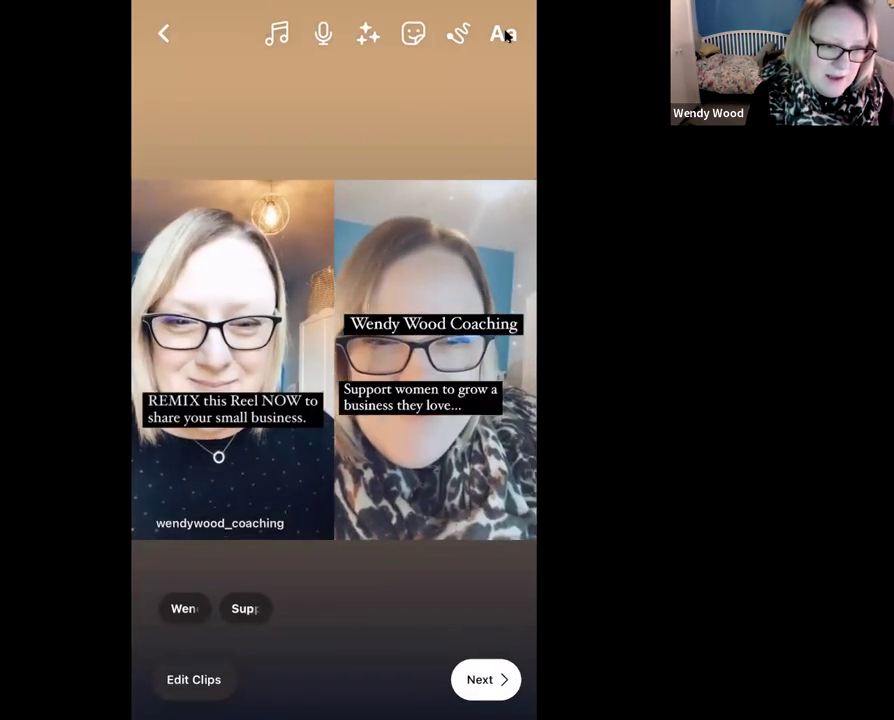
Add the text overlay "Working Online I can support you wherever you are based." and place it below the other two texts.
left_click(505, 35)
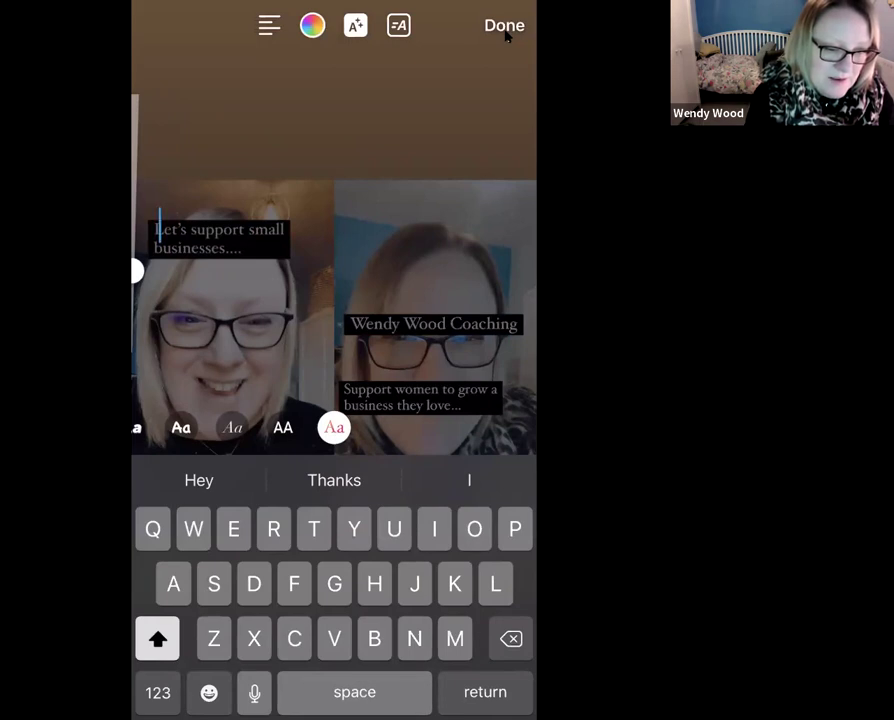
type("Work")
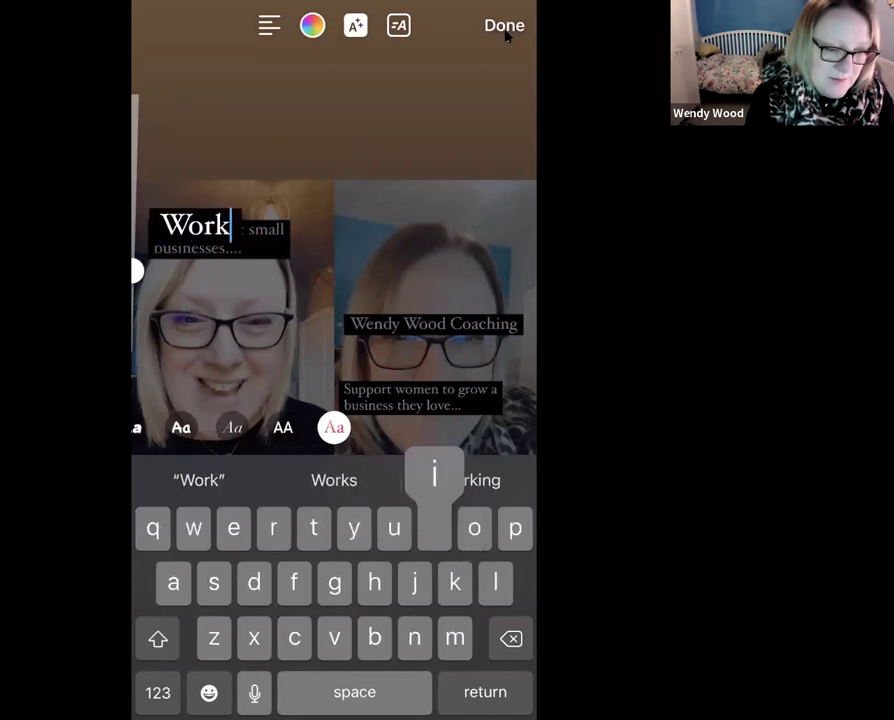
type("ing On")
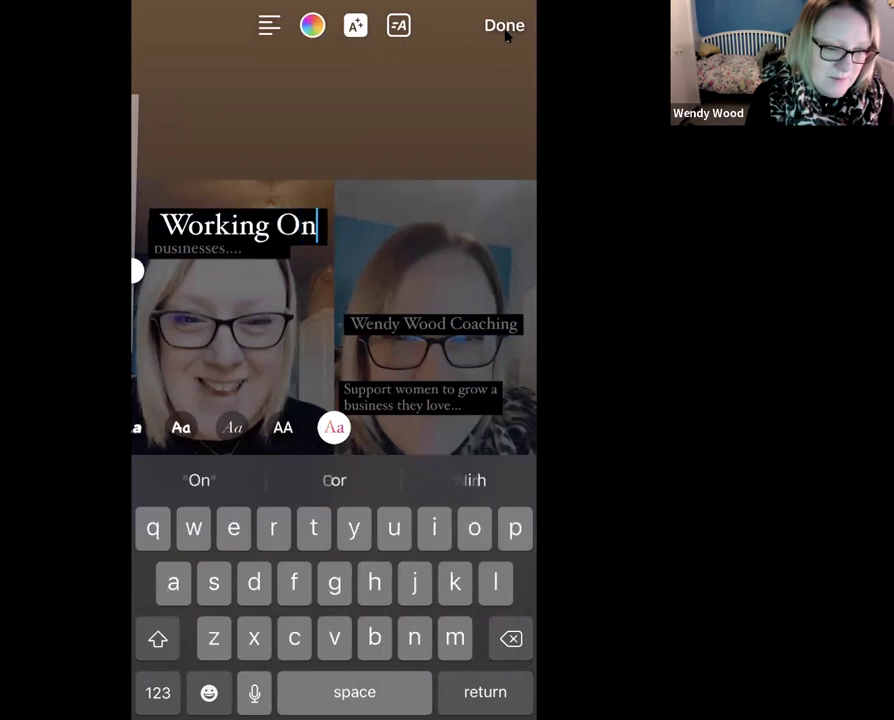
type("line ")
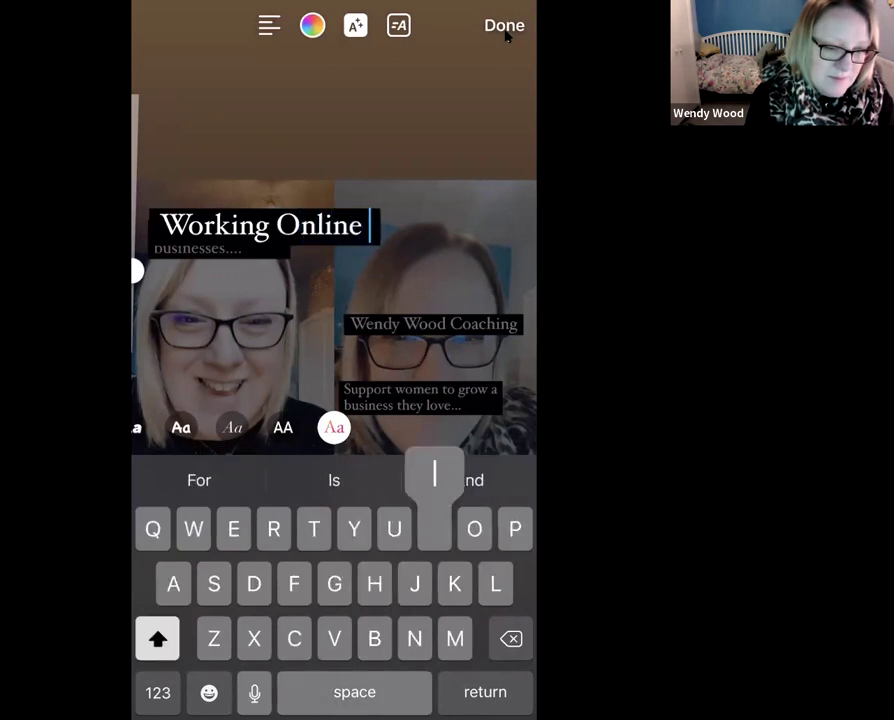
type("I can suppor")
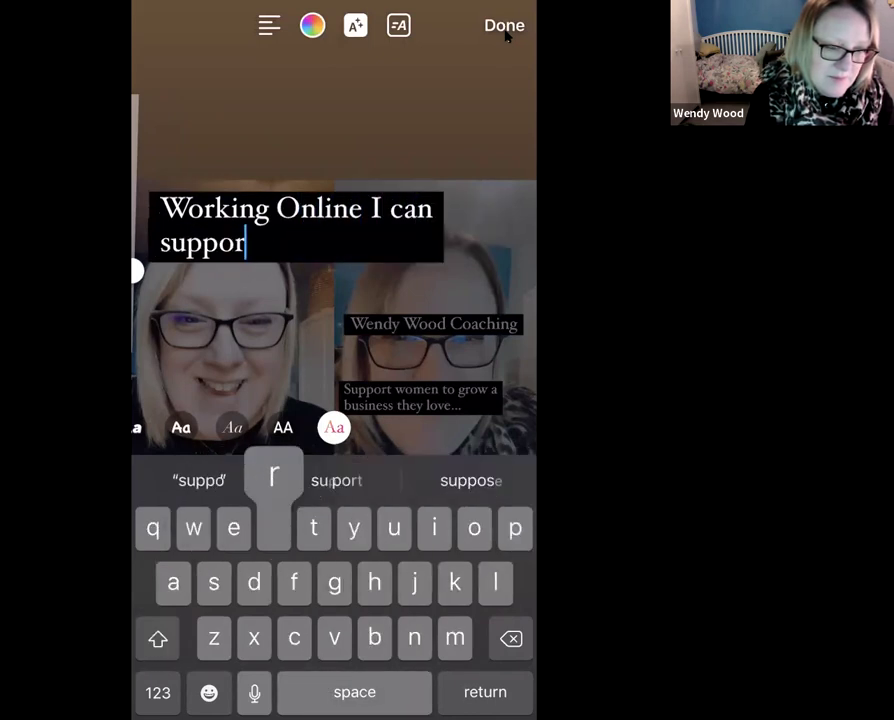
type("t you")
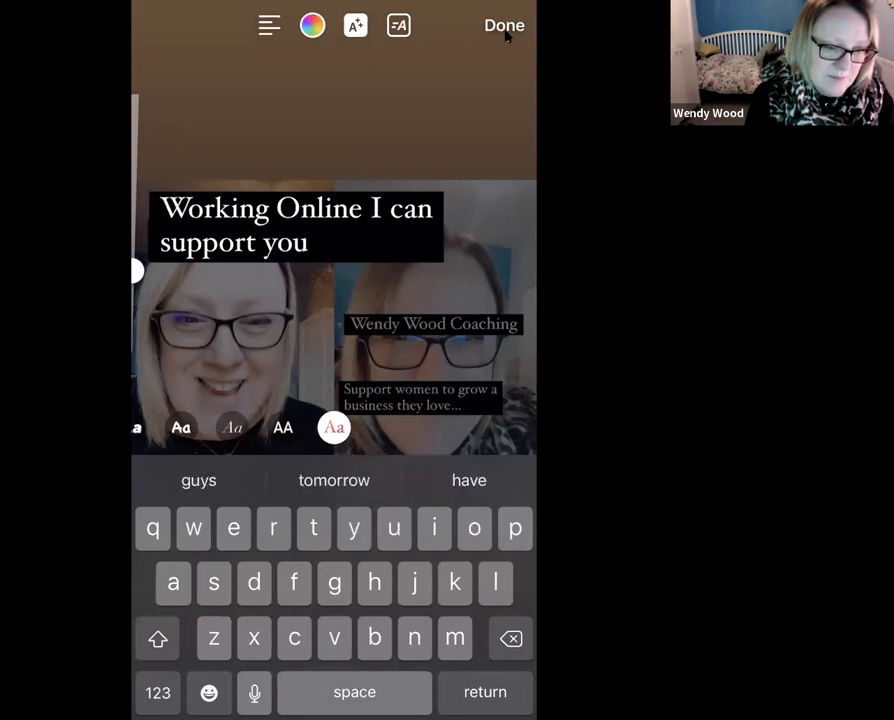
type(" where")
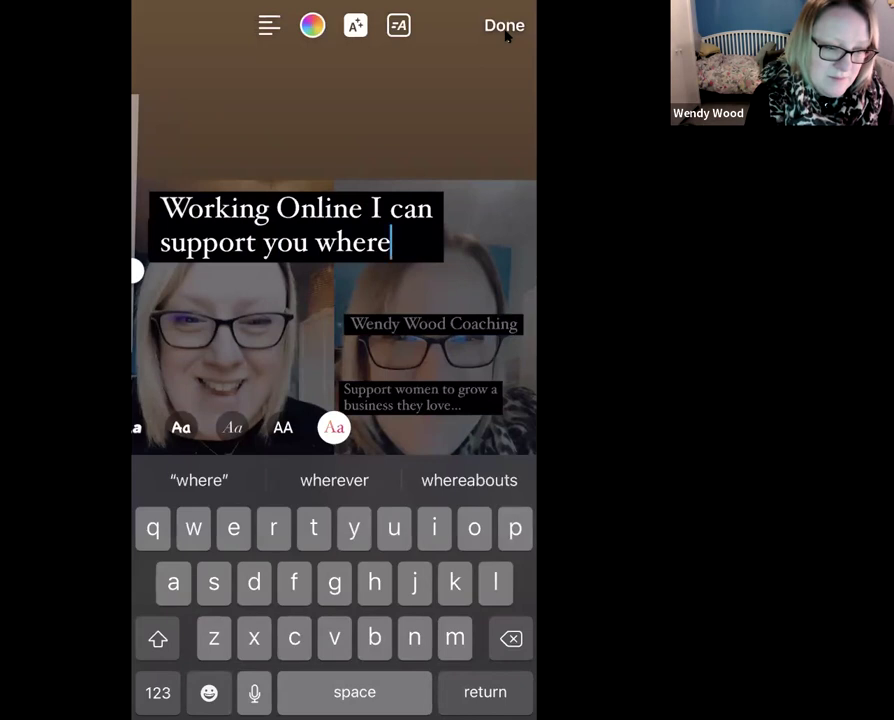
type("ver you a")
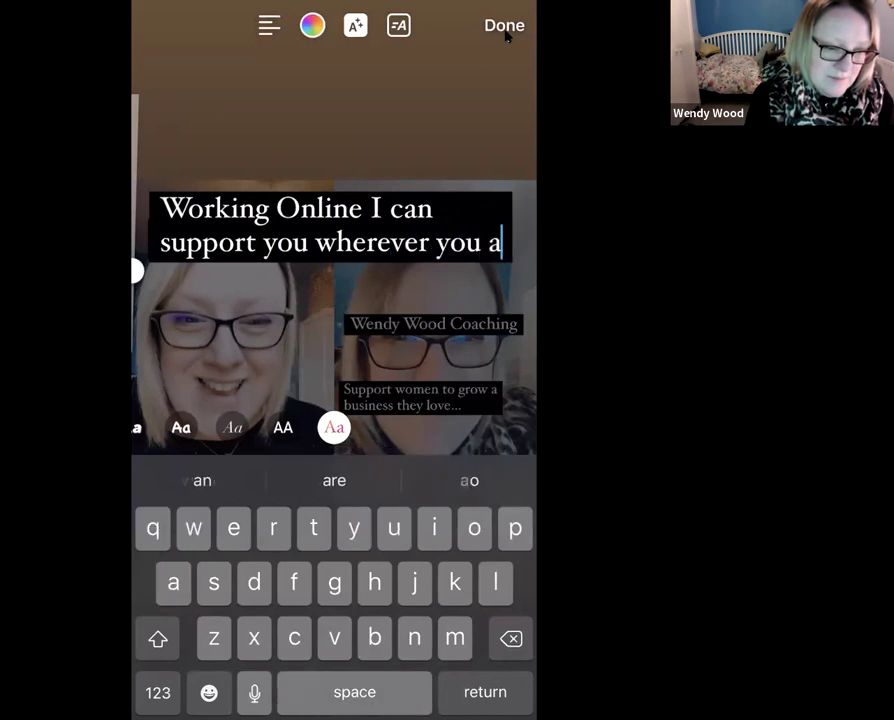
type("re based.")
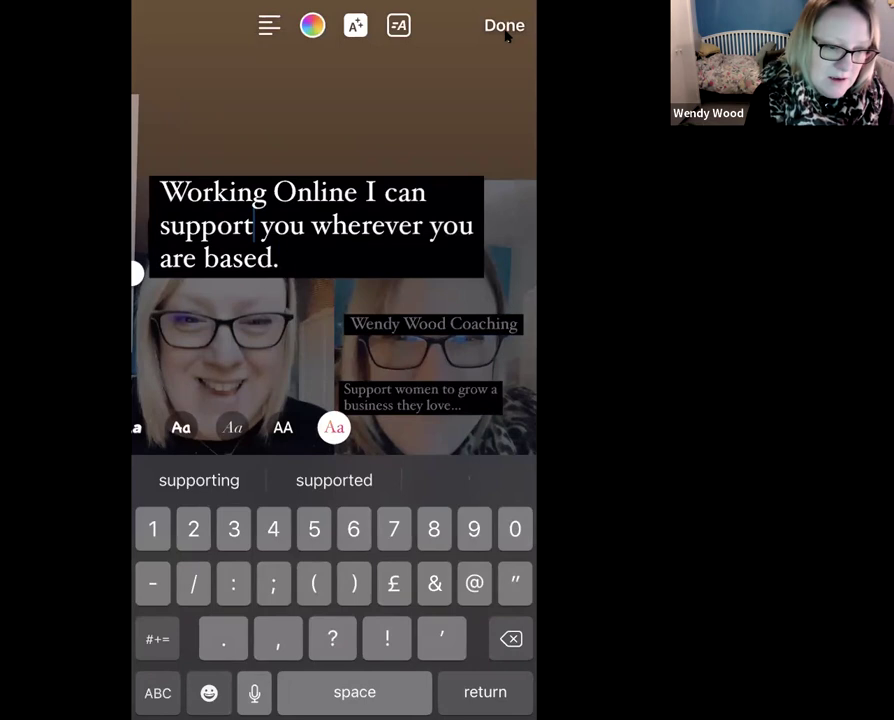
left_click(505, 28)
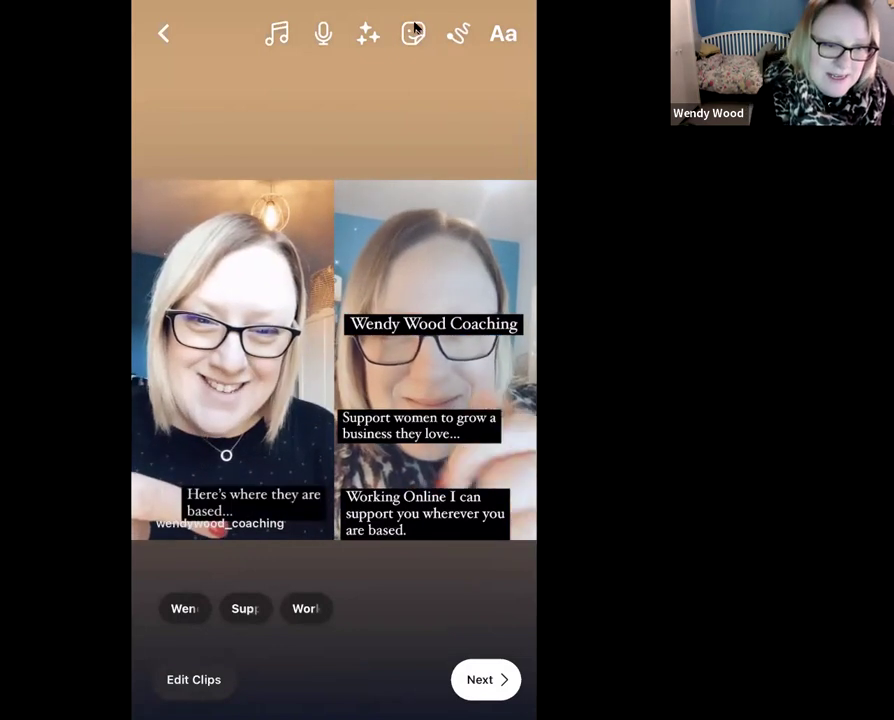
Search the GIF stickers for "love" and place a small animated hearts sticker beside the text "Support women to grow a business they love...".
left_click(414, 31)
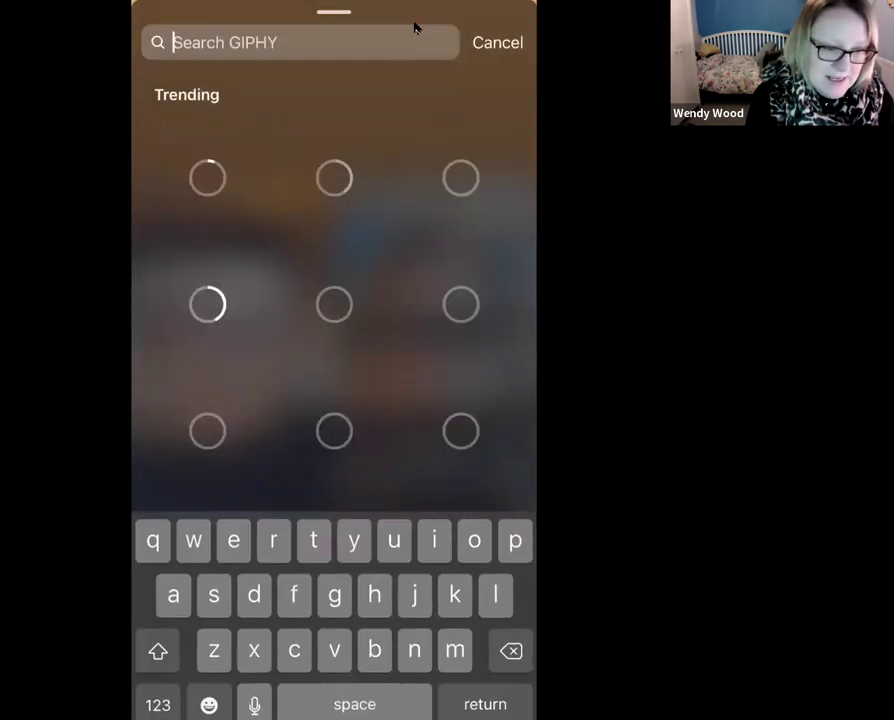
type("love")
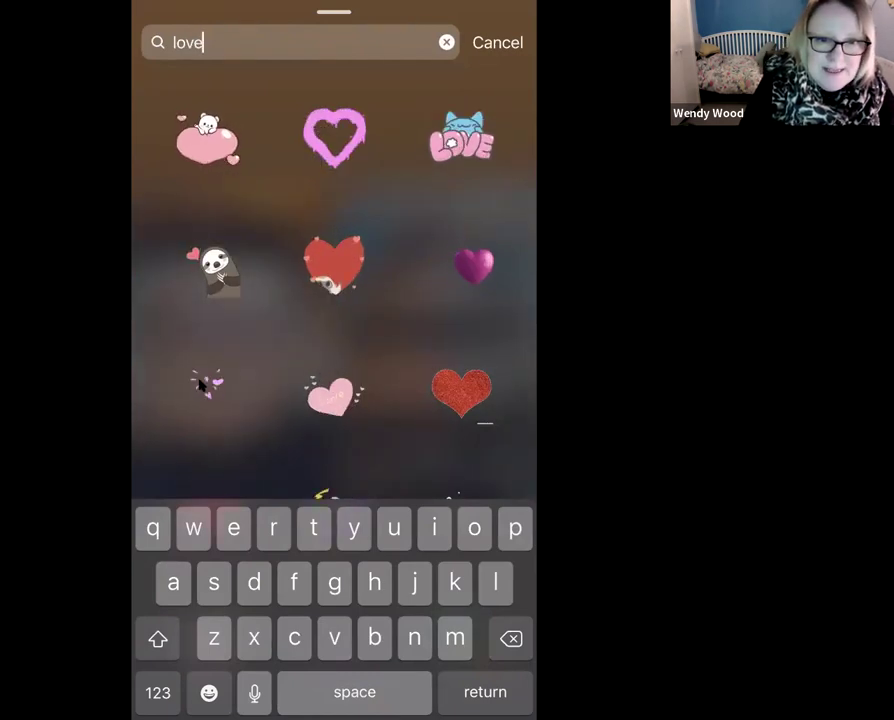
left_click(202, 388)
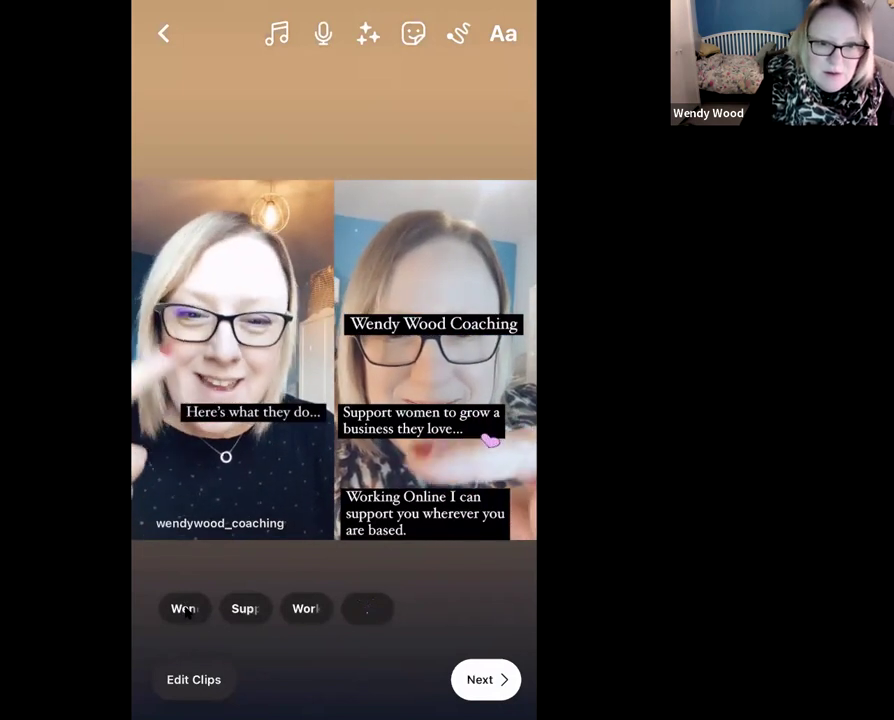
Trim the business name overlay to end around the middle of the reel, and limit the "Support women to grow..." text to a short mid-reel section.
left_click(185, 609)
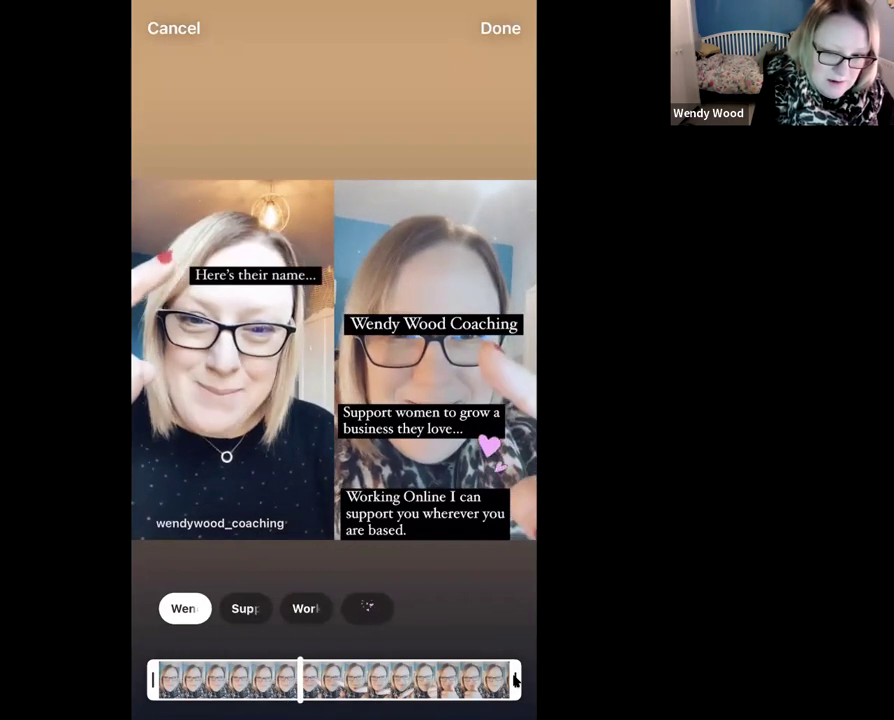
left_click_drag(515, 681, 320, 681)
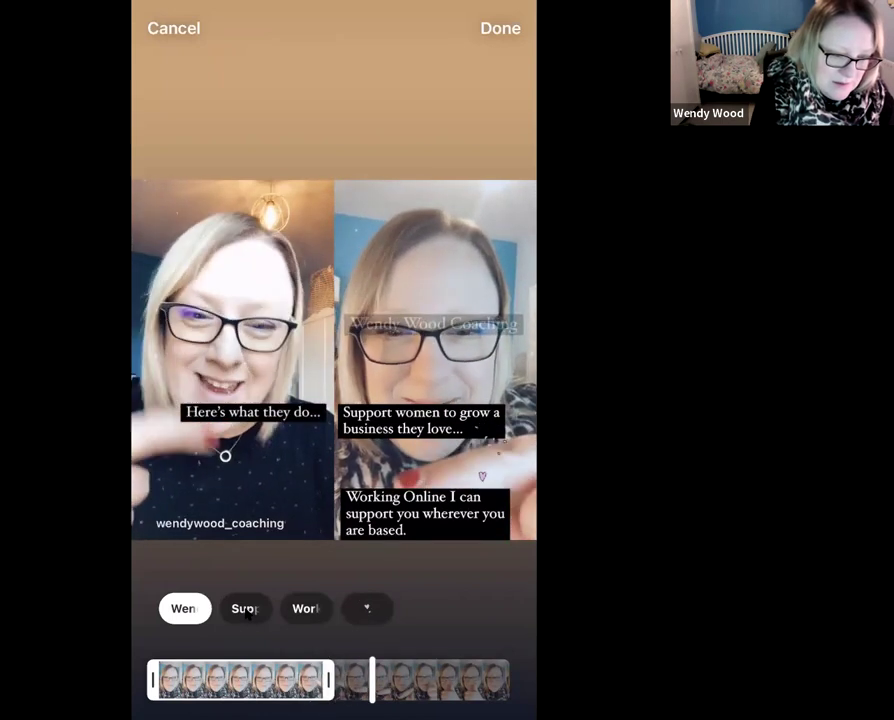
left_click(246, 609)
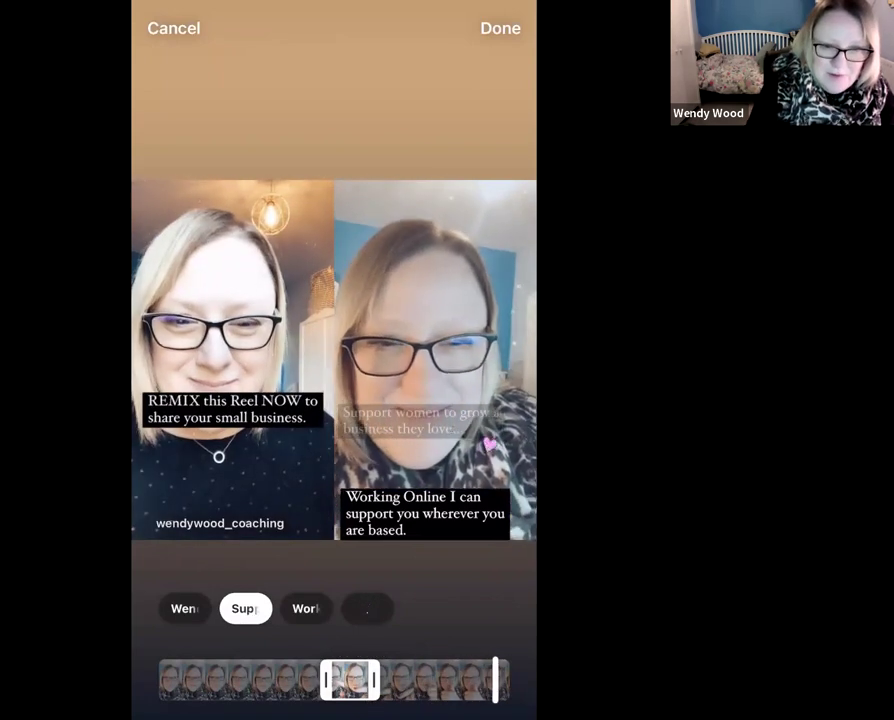
Start the "Working Online..." text just past mid-reel, and delay the business name overlay's start to match the "Here's their name..." cue.
left_click(310, 610)
left_click_drag(153, 680, 366, 680)
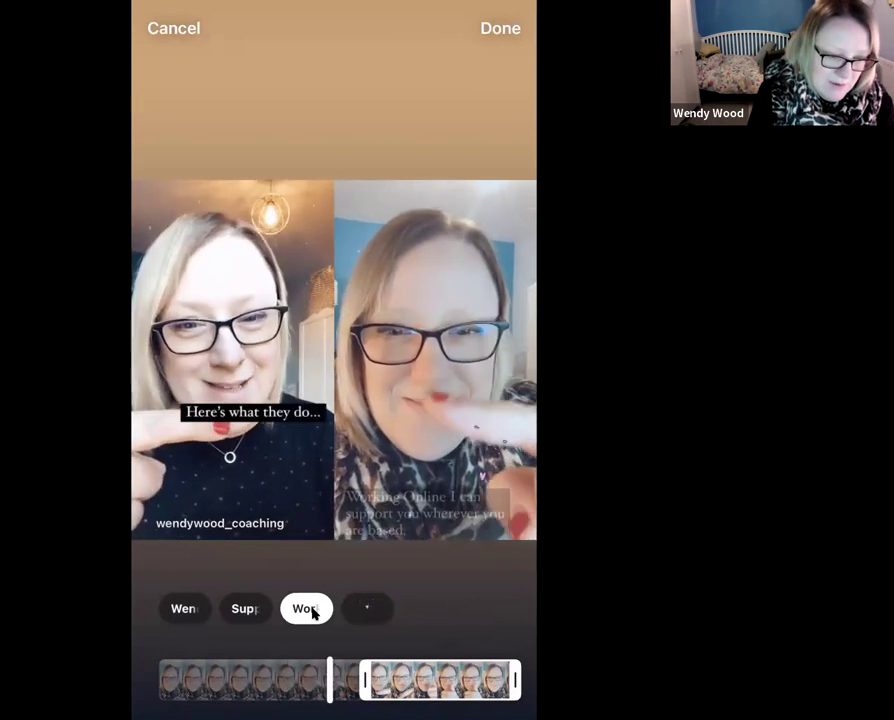
left_click(313, 613)
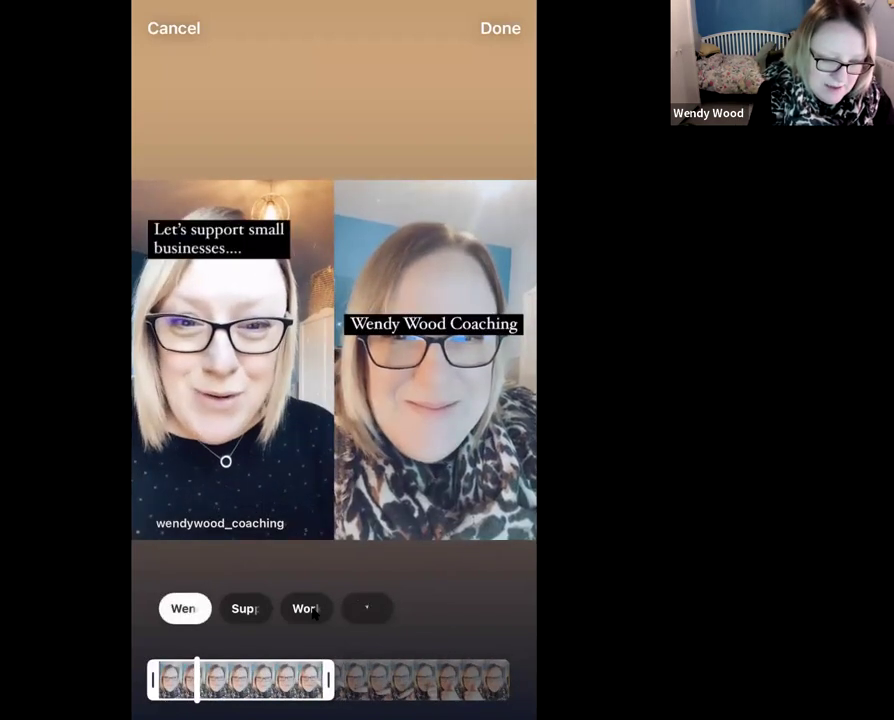
left_click_drag(152, 680, 256, 680)
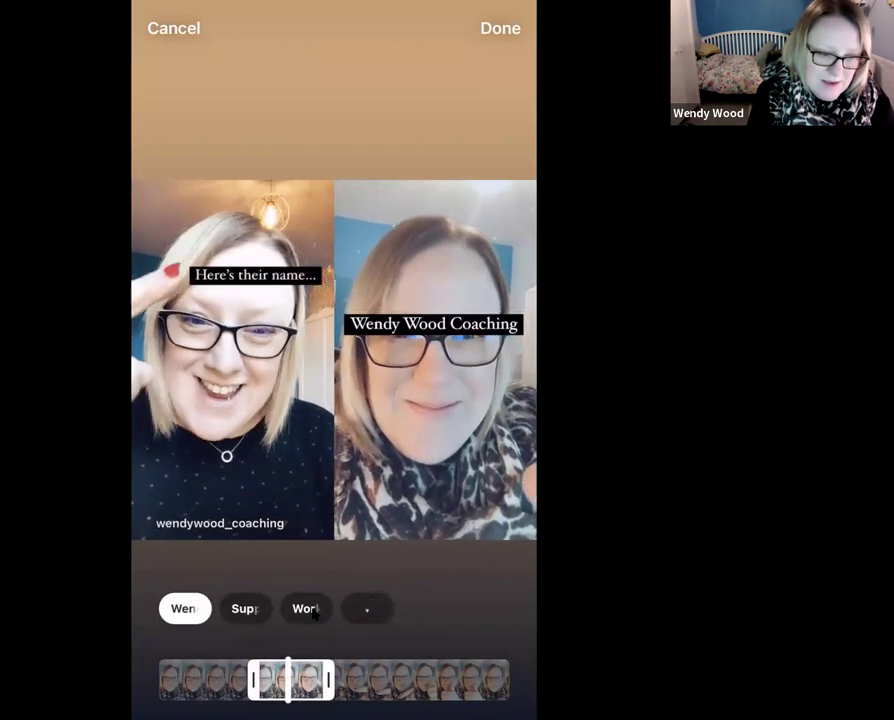